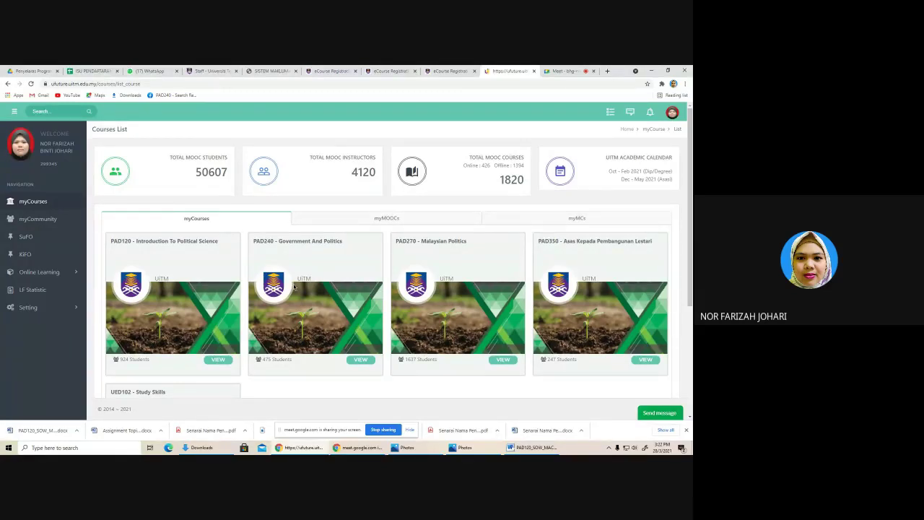
- Open the PAD350 course and go to its online class schedule management page
click(642, 360)
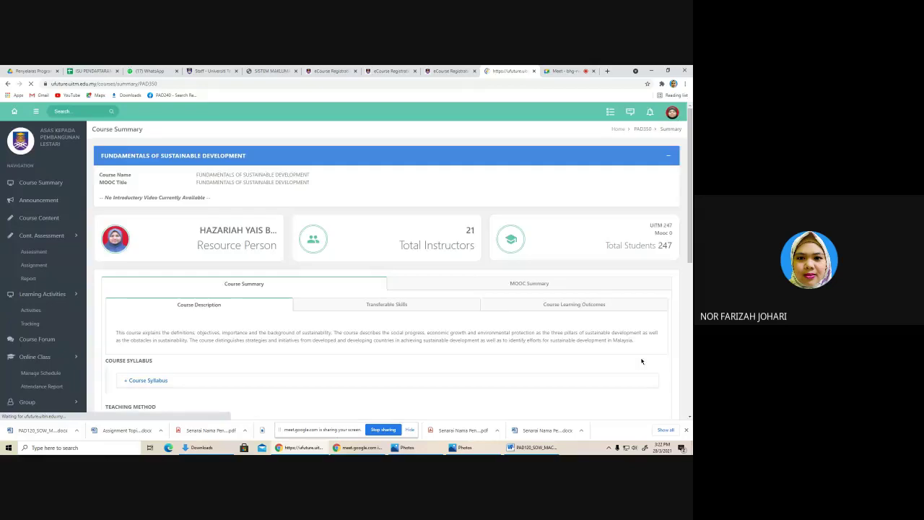
click(32, 292)
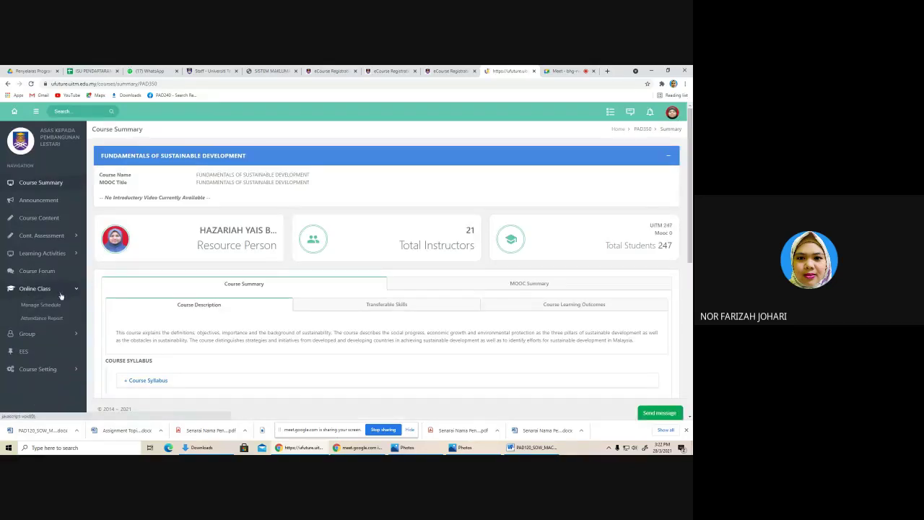
scroll(61, 297, down, 1)
click(54, 305)
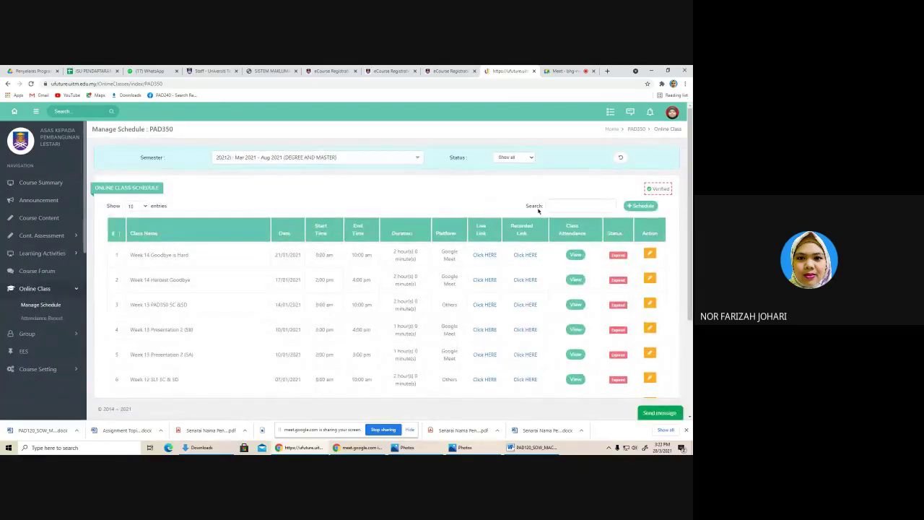
- View the class schedule for Mar 2021 - Aug 2021 (DIPLOMA) and check the target groups offered for a new schedule entry
click(420, 160)
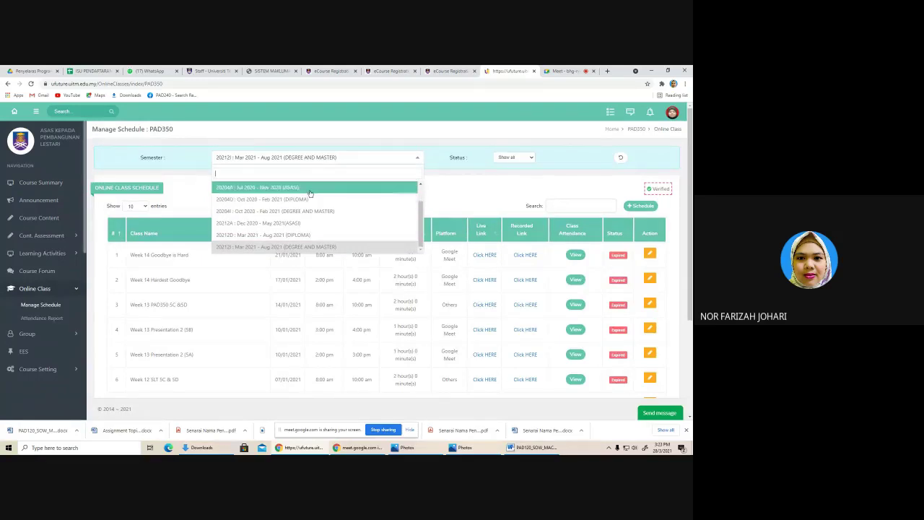
click(301, 236)
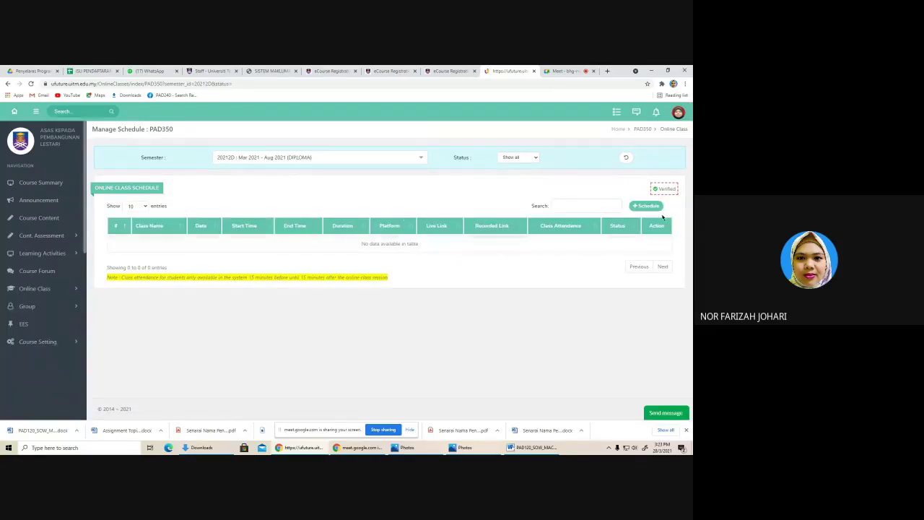
click(650, 207)
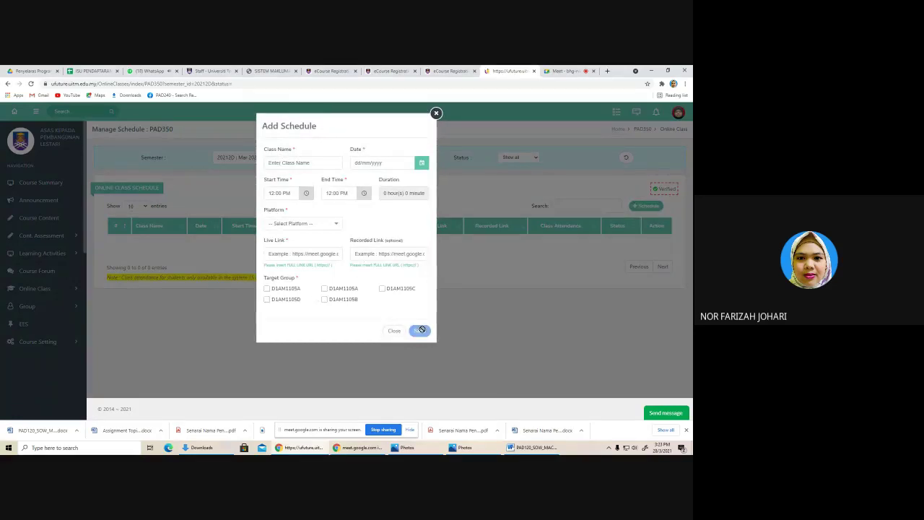
click(436, 114)
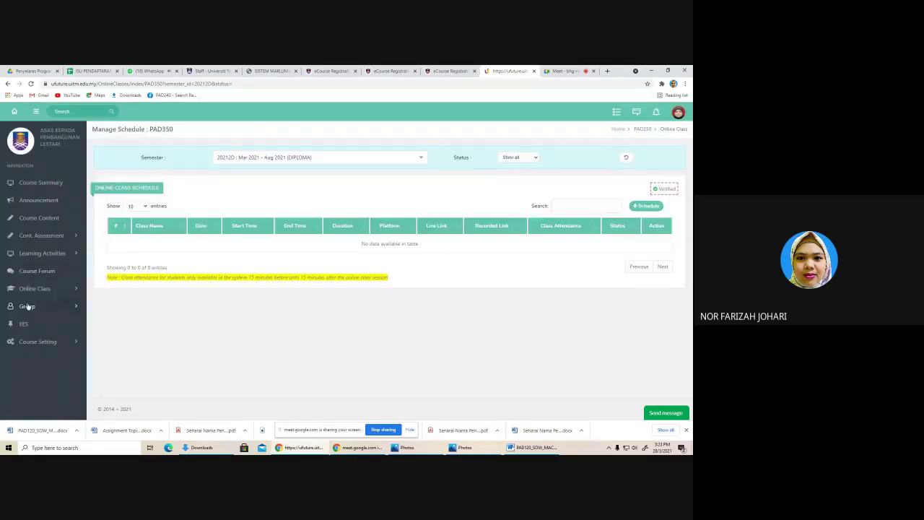
- Find the PAD350 groups available to join at UiTM Kampus Machang for the Mar 2021 - Aug 2021 (DIPLOMA) semester
click(29, 307)
scroll(63, 335, down, 1)
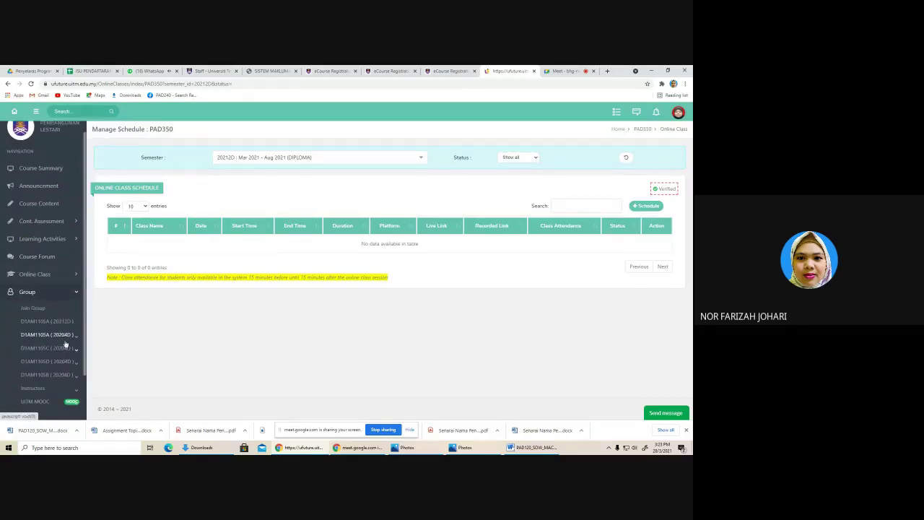
click(42, 310)
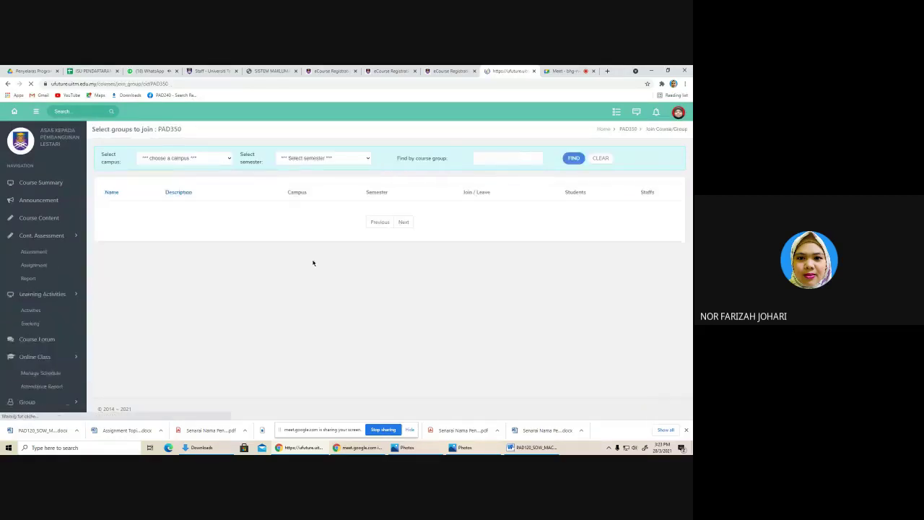
click(351, 160)
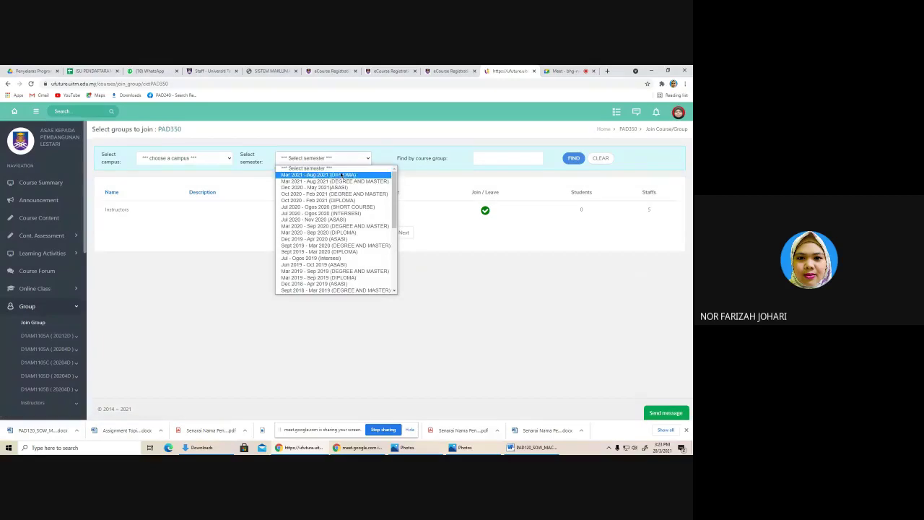
click(340, 176)
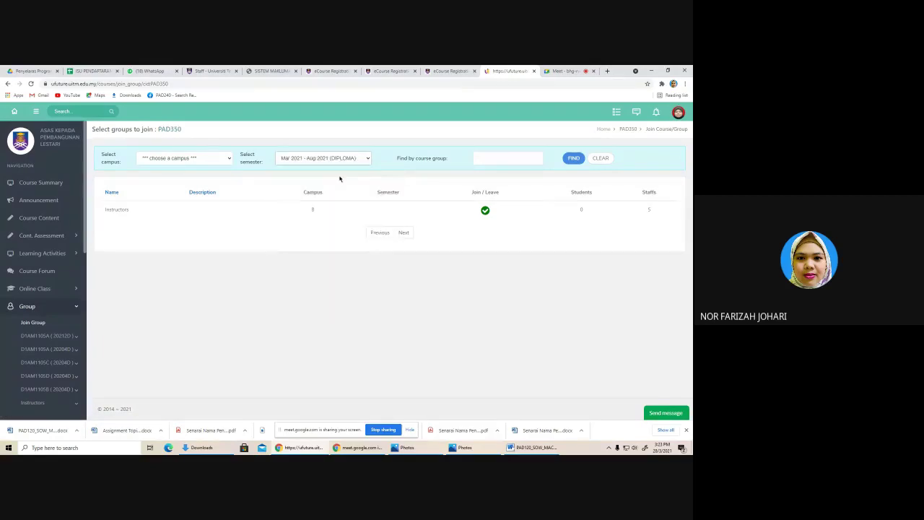
click(229, 159)
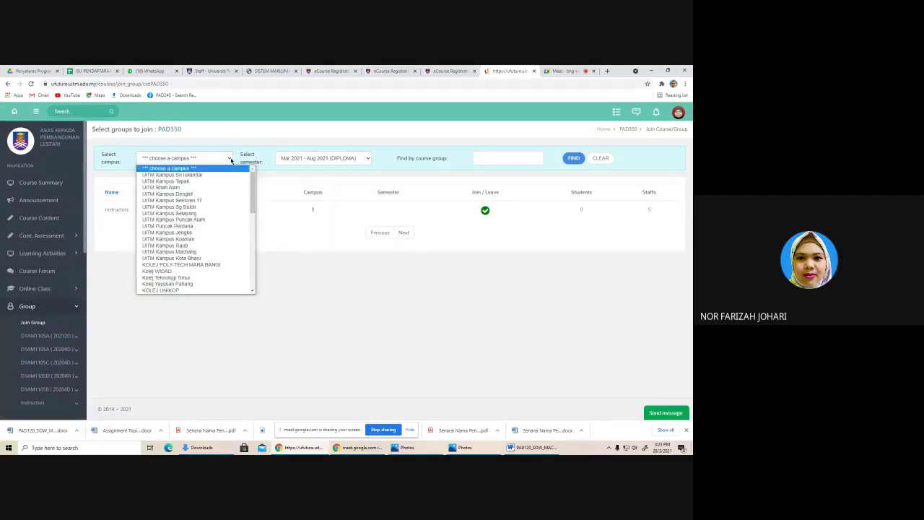
key(m)
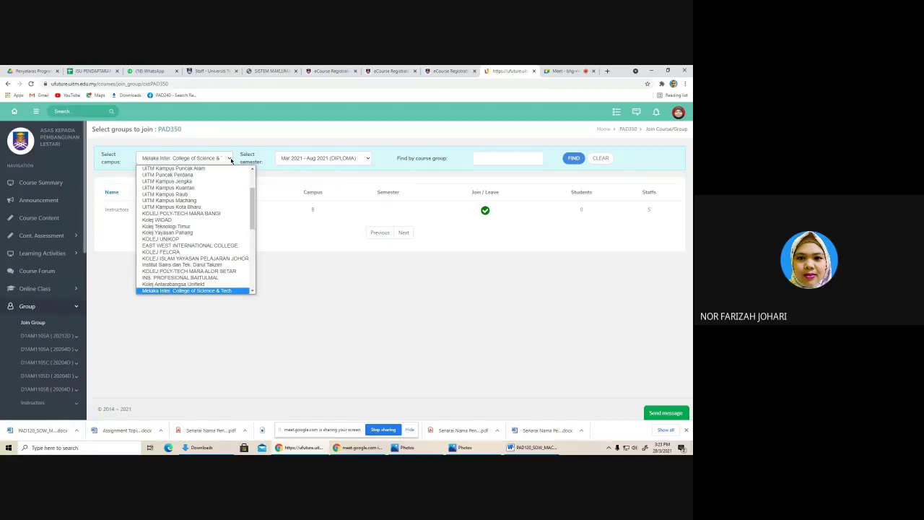
click(205, 200)
click(573, 159)
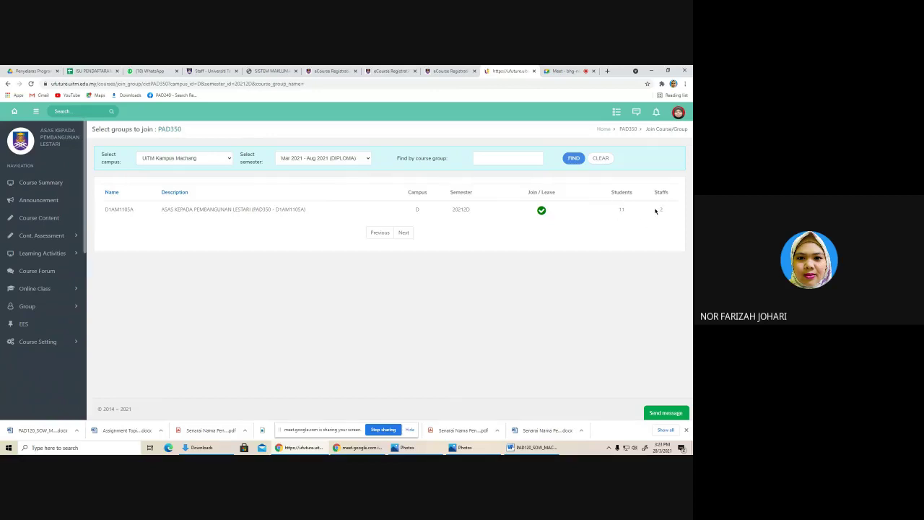
- Start a new entry in the PAD350 online class schedule with the class name "PAD350 Week 1 5A_Mac2021"
click(45, 291)
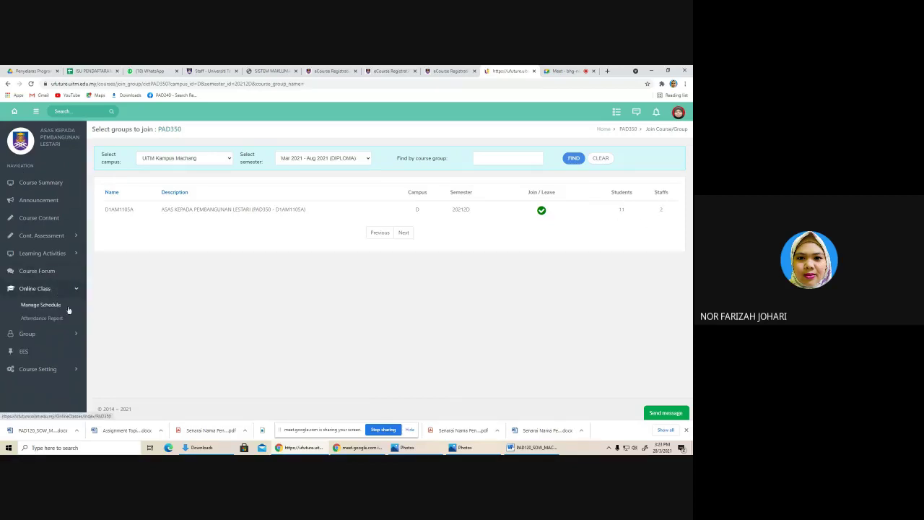
click(64, 308)
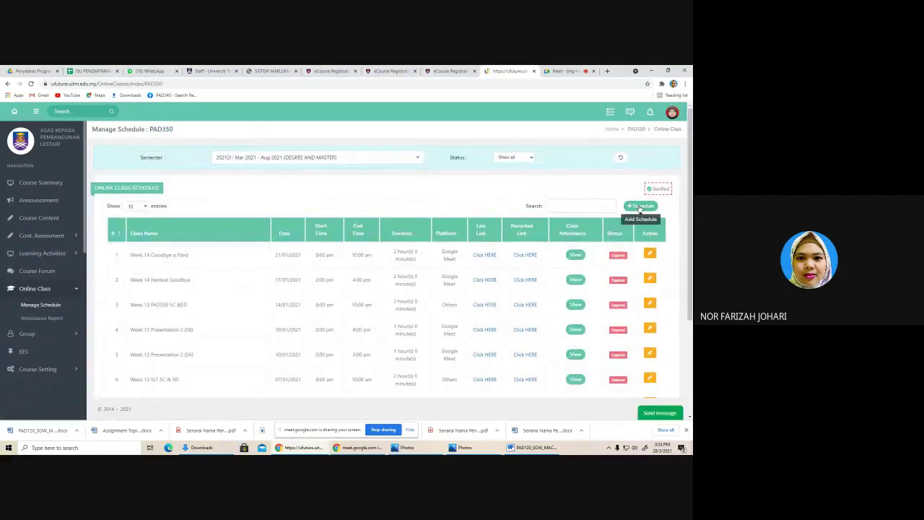
click(640, 207)
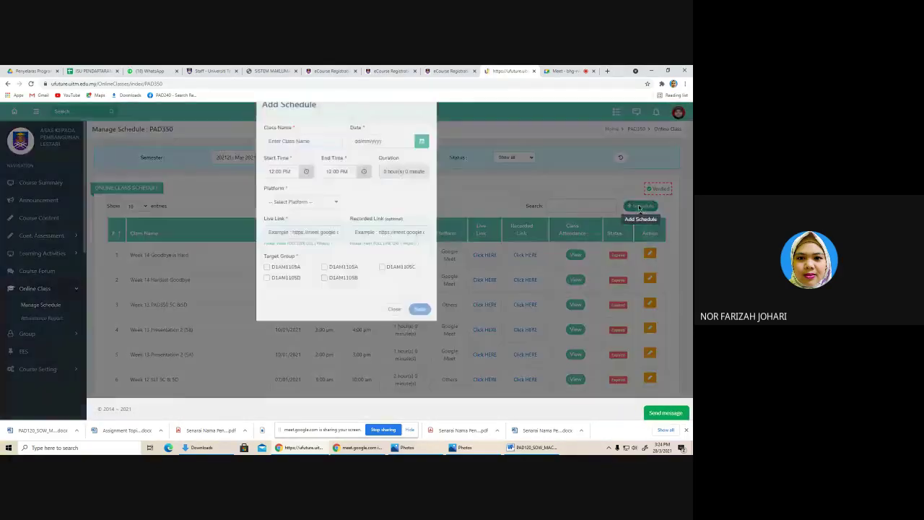
click(308, 163)
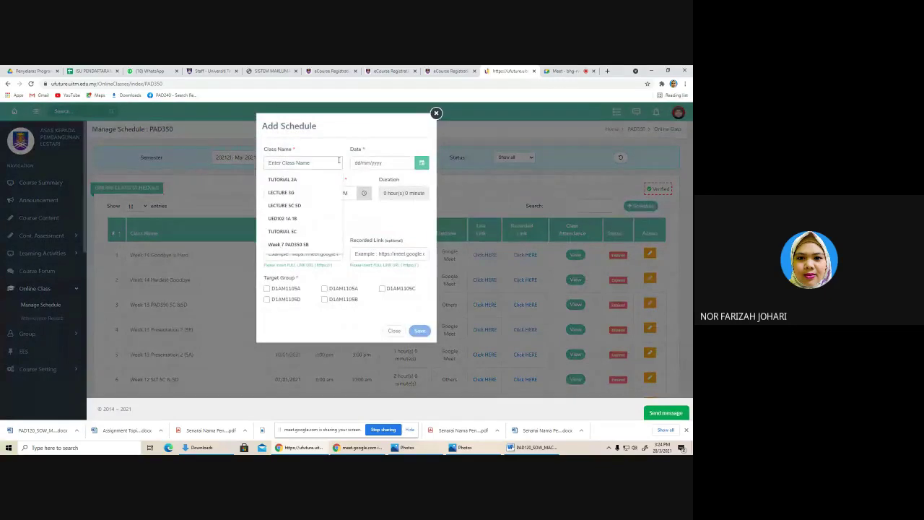
text(PAD)
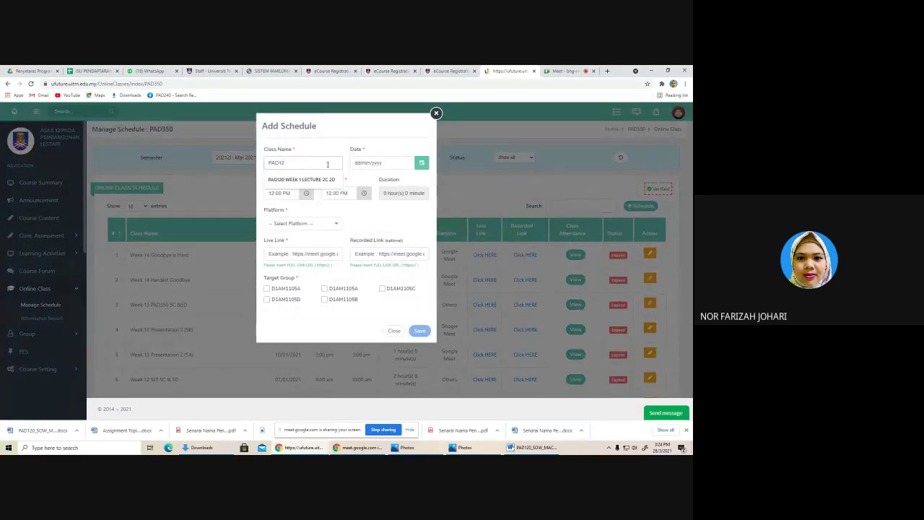
text(350)
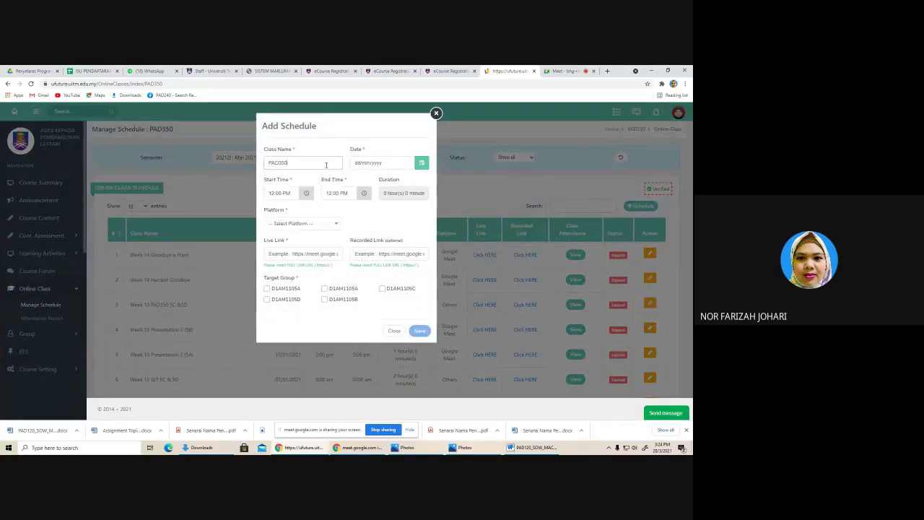
text( Week 1)
text(5A_Mar2021)
- Set the date of the new class to 30/03/2021
click(361, 164)
text(12032021)
click(422, 164)
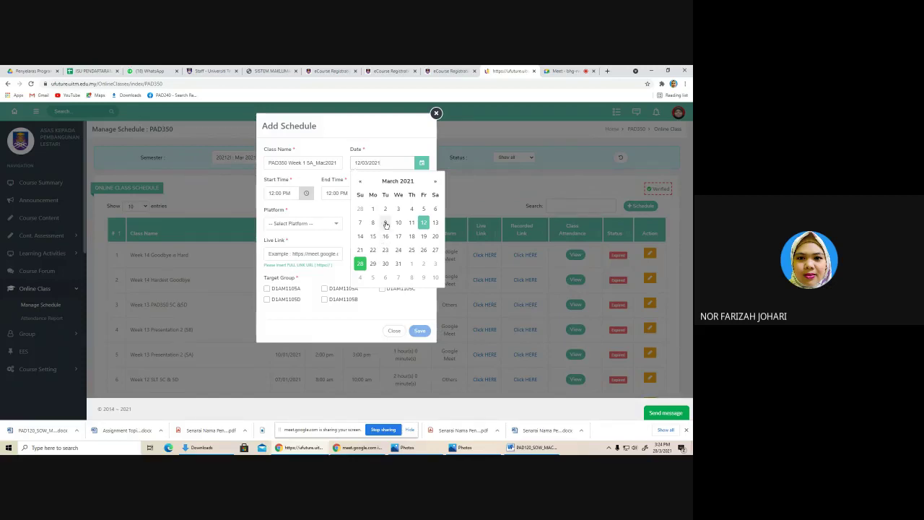
click(383, 264)
- Set the start time of the new class to 2:00 PM
click(276, 194)
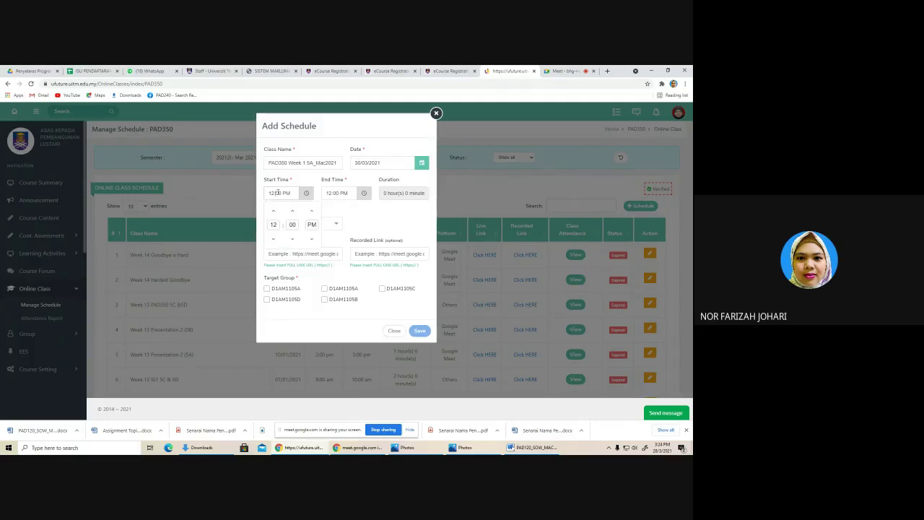
click(272, 239)
click(273, 239)
click(273, 211)
click(273, 210)
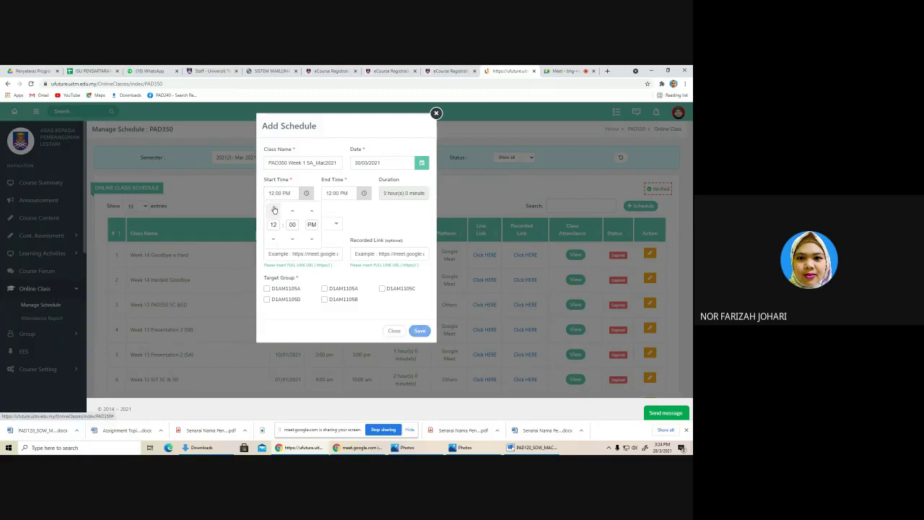
click(274, 210)
click(274, 211)
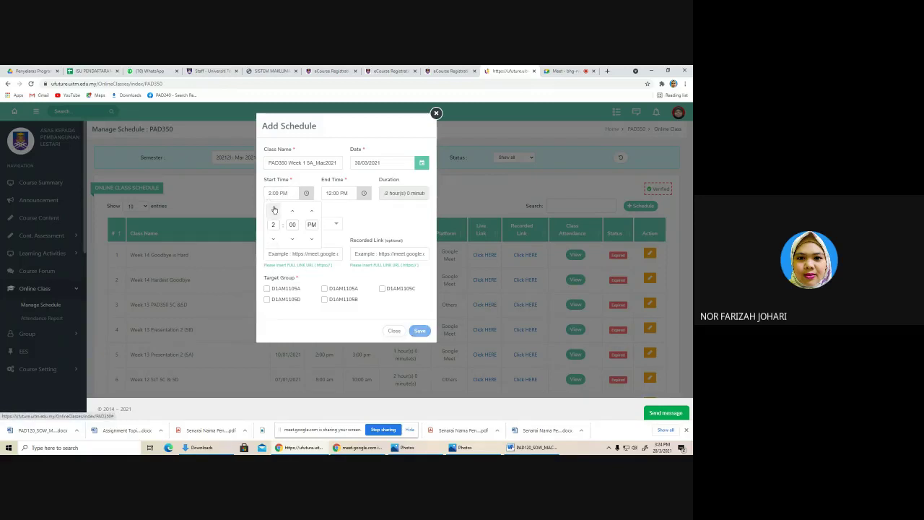
- Set the end time of the class to 4:00 PM and choose Google Meet as its platform
click(336, 193)
click(329, 212)
click(329, 211)
click(329, 212)
click(329, 212)
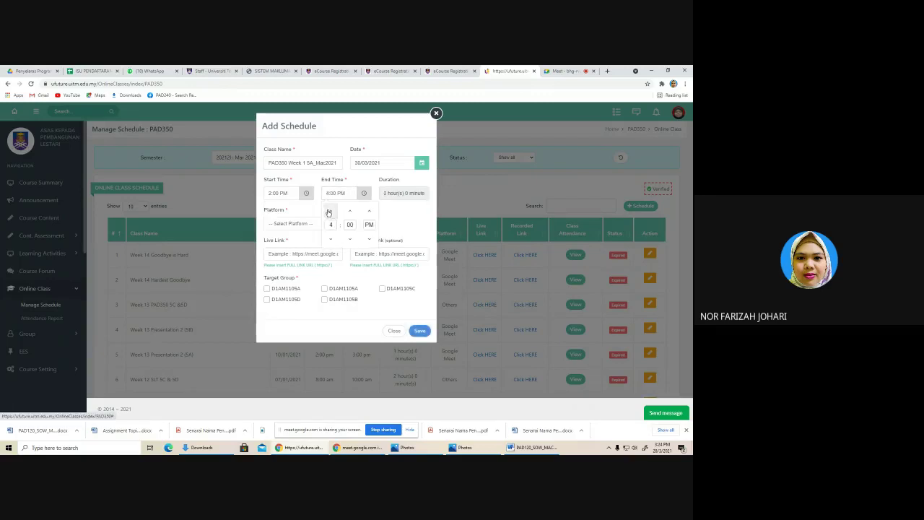
click(324, 224)
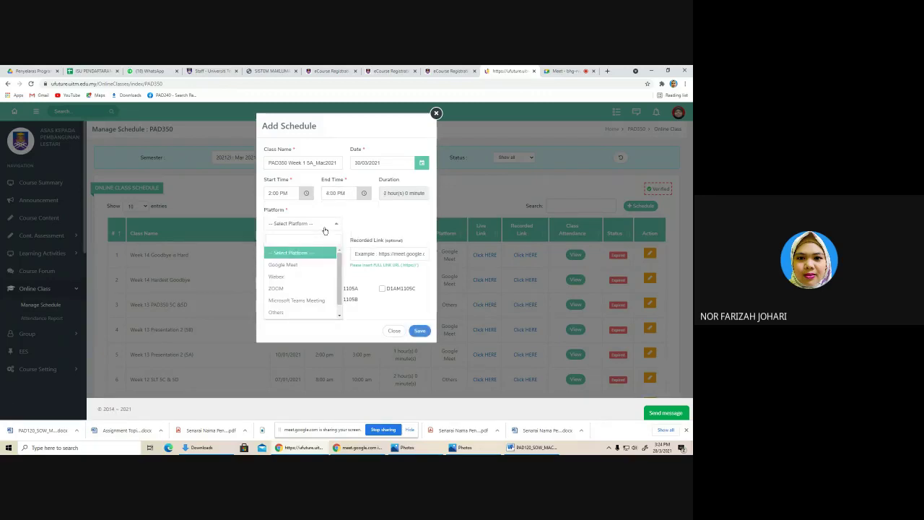
click(315, 264)
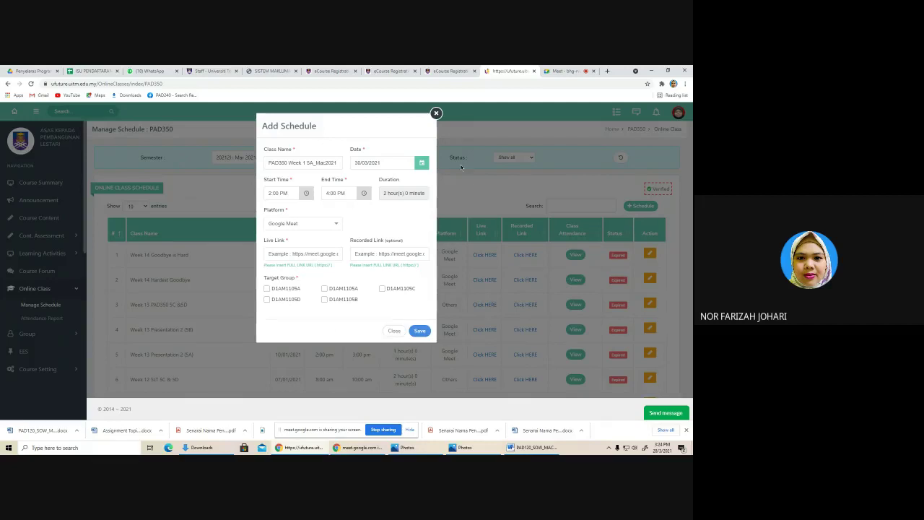
- Switch to Google Meet in a new browser tab, create a meeting for later and copy its joining link
click(607, 72)
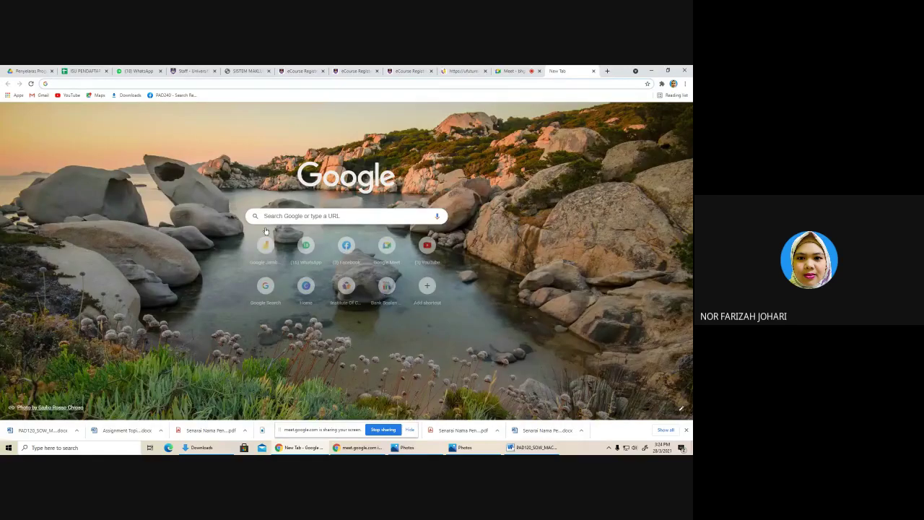
click(382, 246)
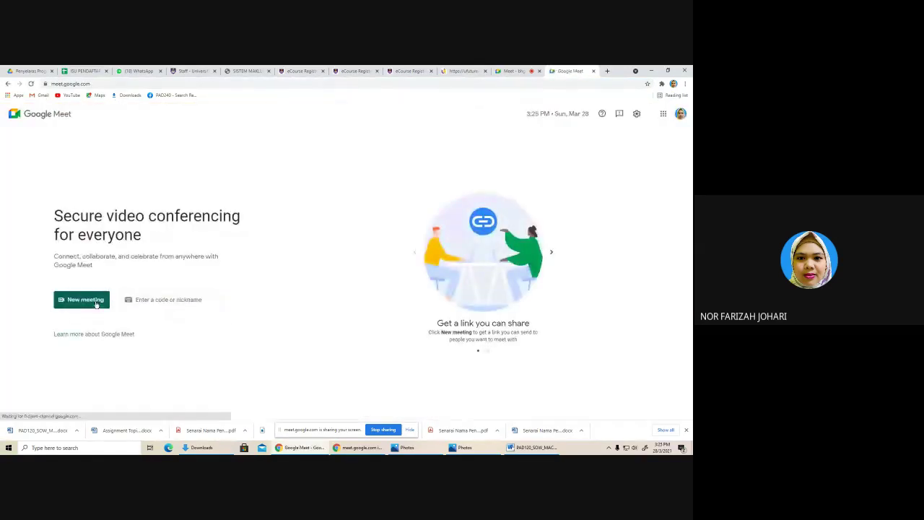
click(96, 304)
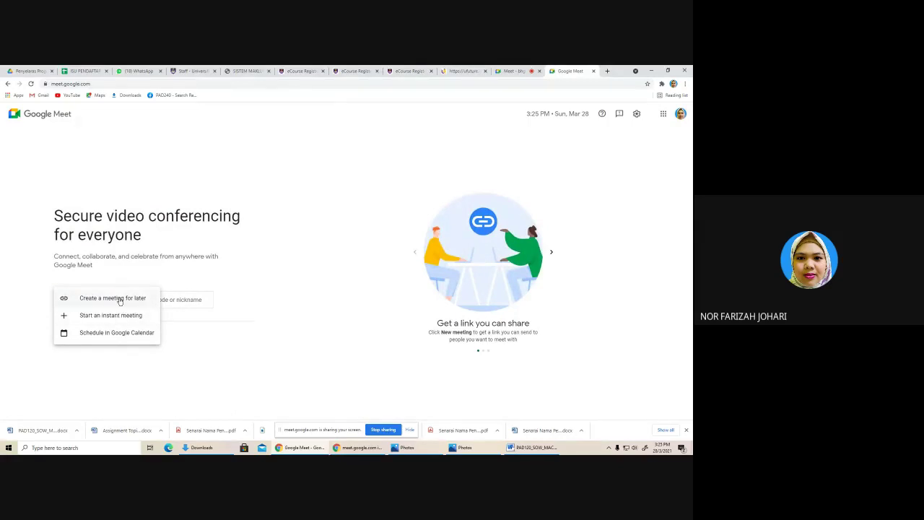
click(120, 301)
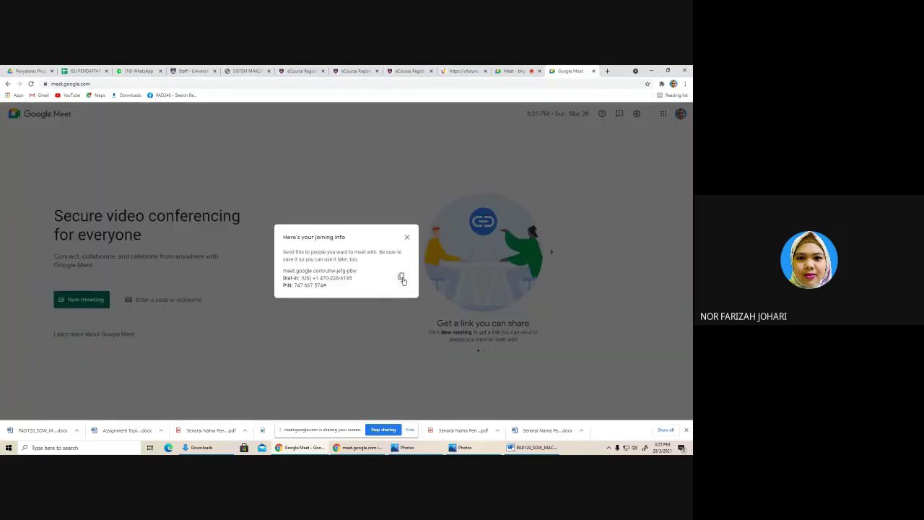
click(402, 277)
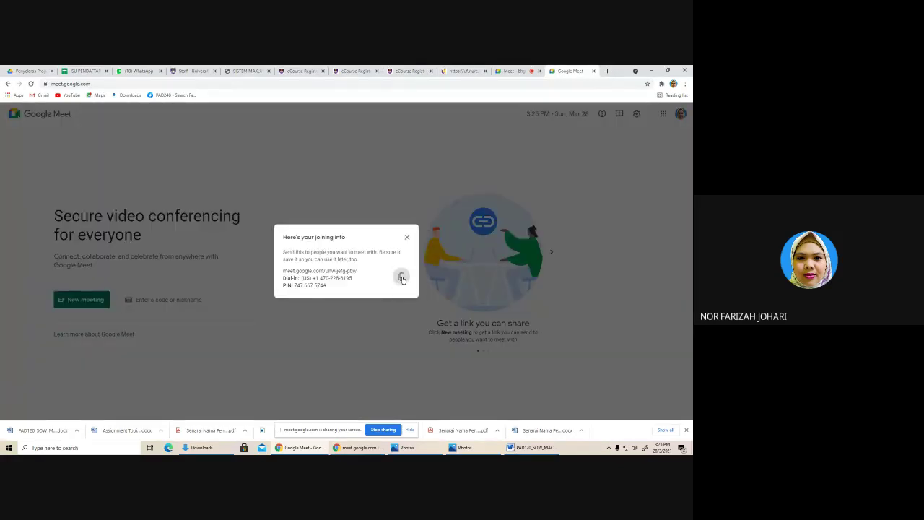
- Return to the Add Schedule form and paste the copied meeting link as both the live link and the recorded link
click(459, 73)
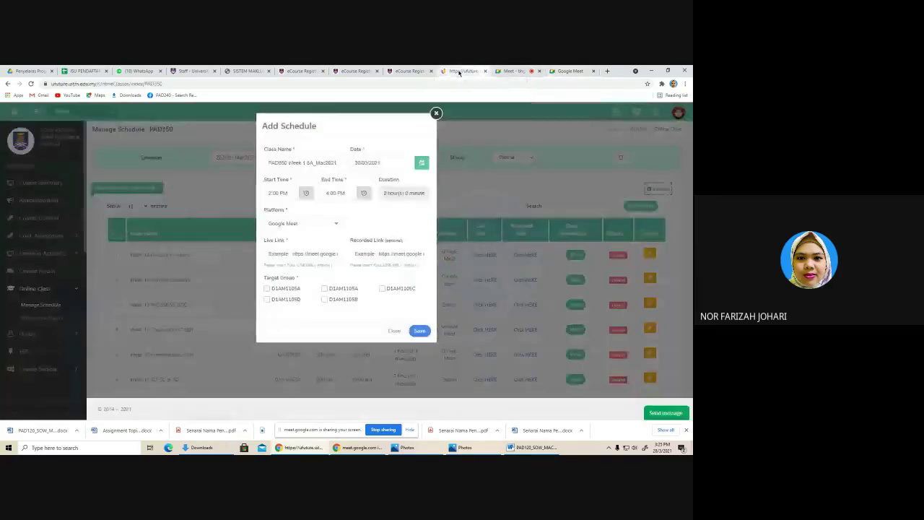
click(313, 253)
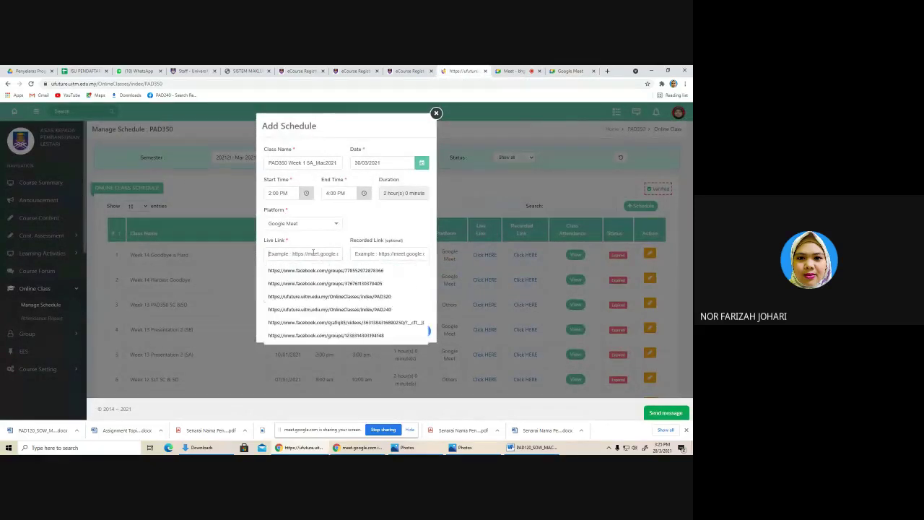
right_click(313, 253)
click(339, 312)
click(377, 253)
right_click(377, 254)
click(394, 312)
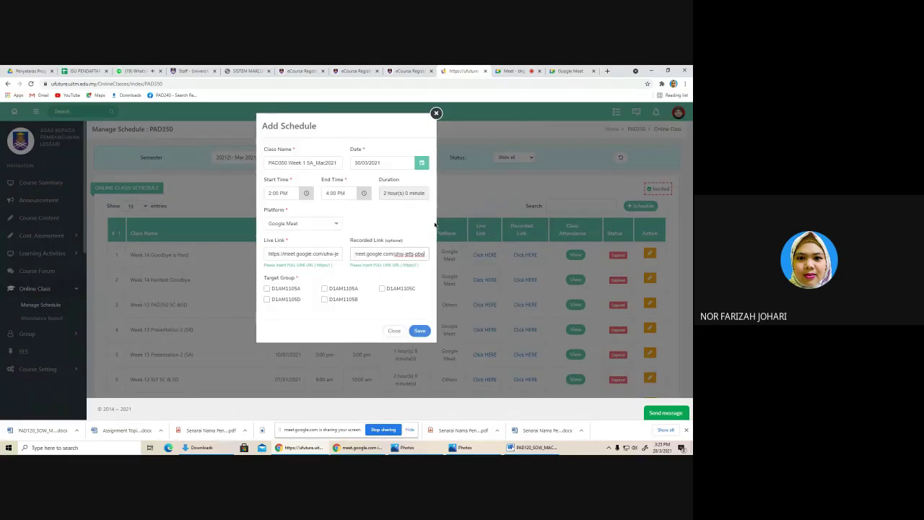
- Assign the new class to the first D1AM1105A target group and save the schedule
click(292, 289)
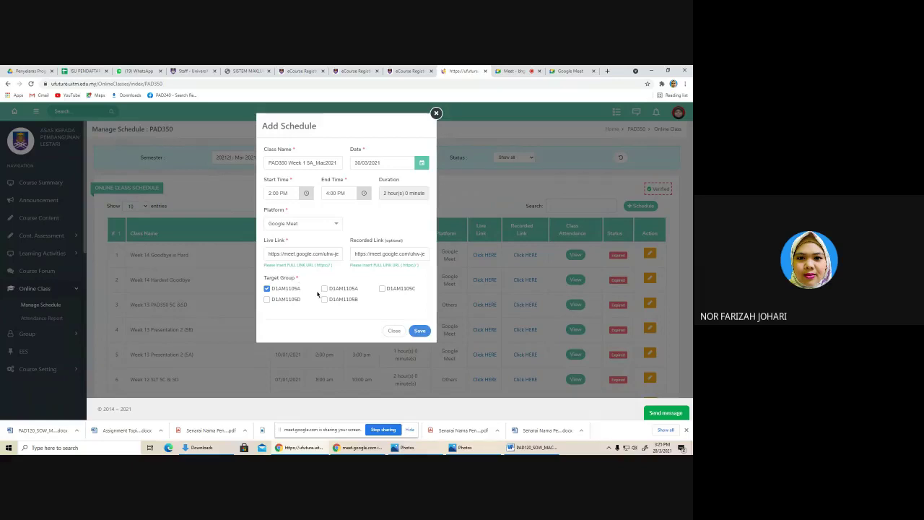
click(325, 289)
click(324, 289)
click(422, 331)
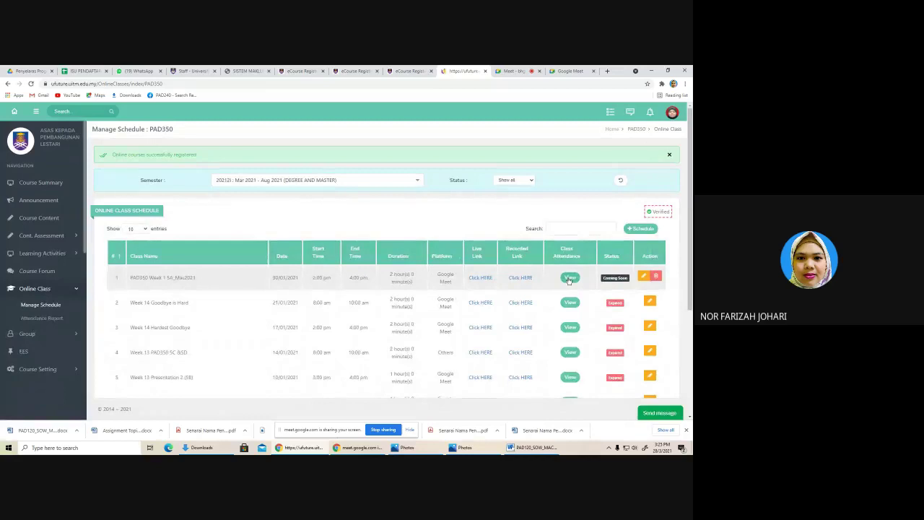
- View the class attendance of PAD350 Week 1 5A_Mac2021 for course group D1AM1105A (20212D) and look through the student list
click(570, 279)
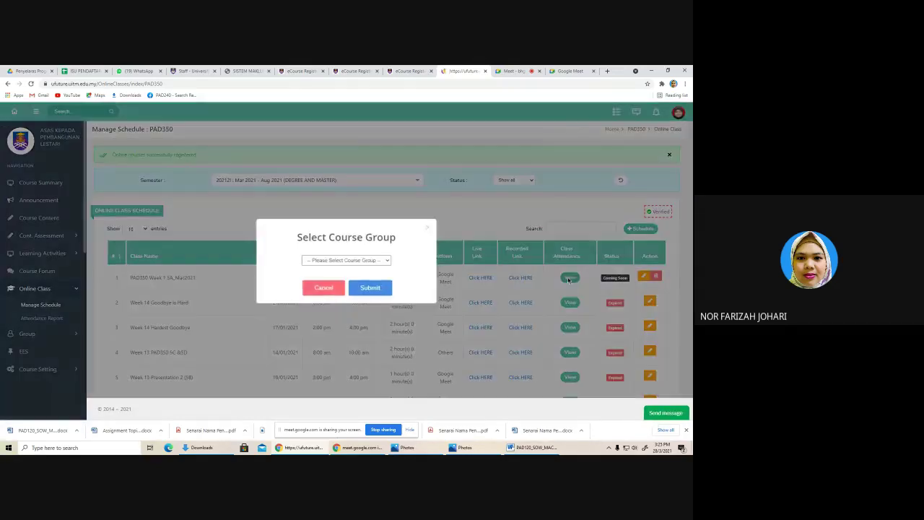
click(353, 260)
click(354, 276)
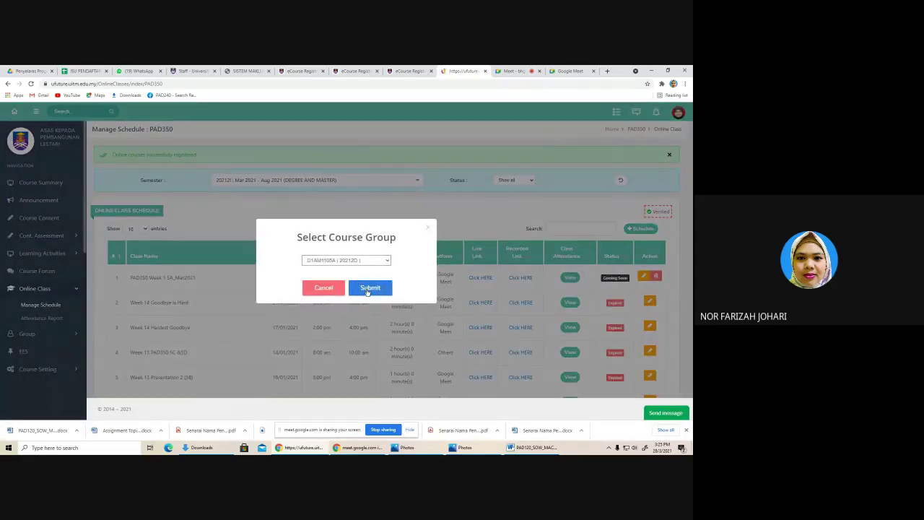
click(370, 287)
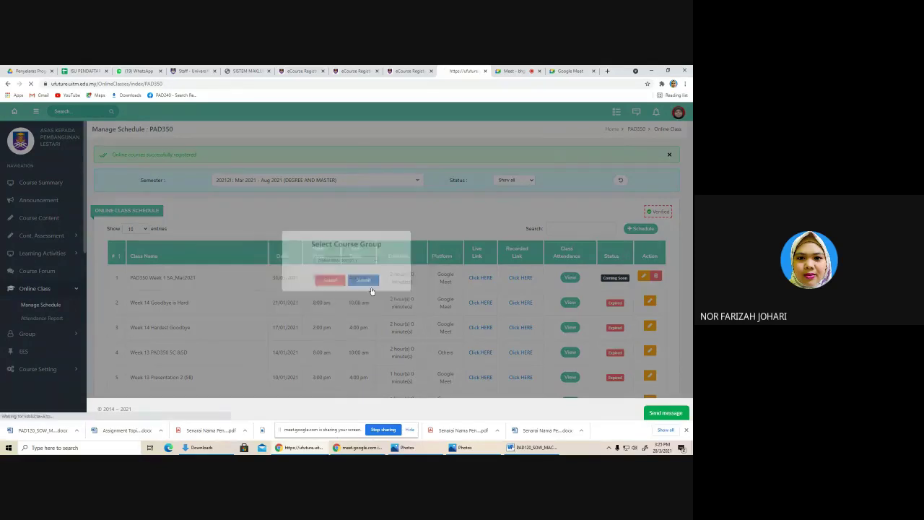
scroll(382, 281, down, 3)
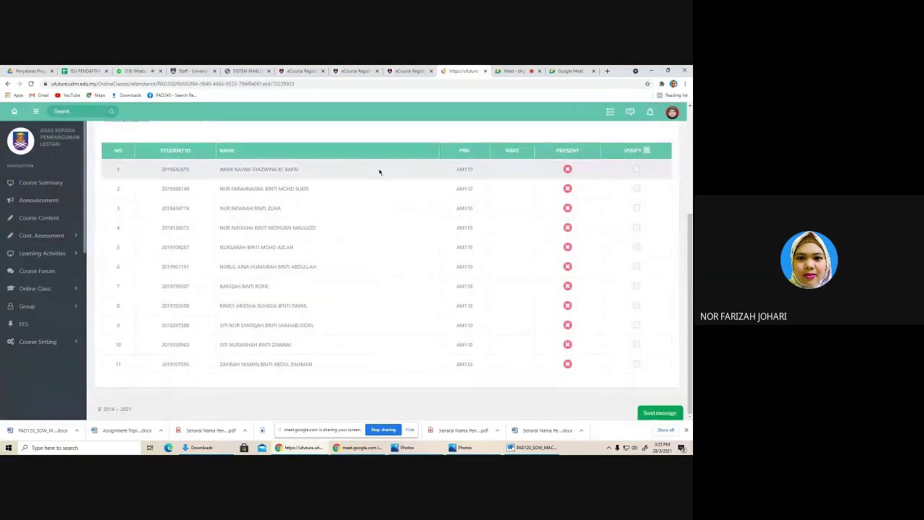
scroll(371, 198, up, 2)
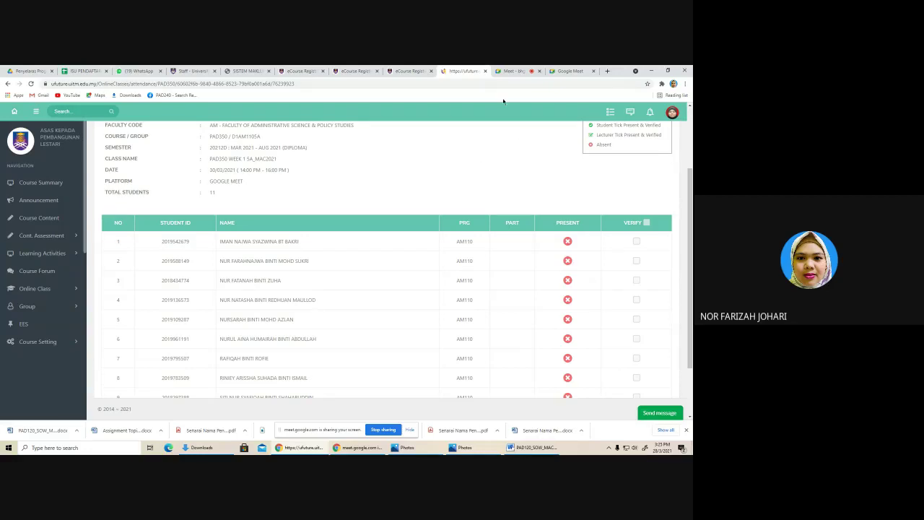
- Switch to the ongoing Google Meet call and stop its recording
click(510, 71)
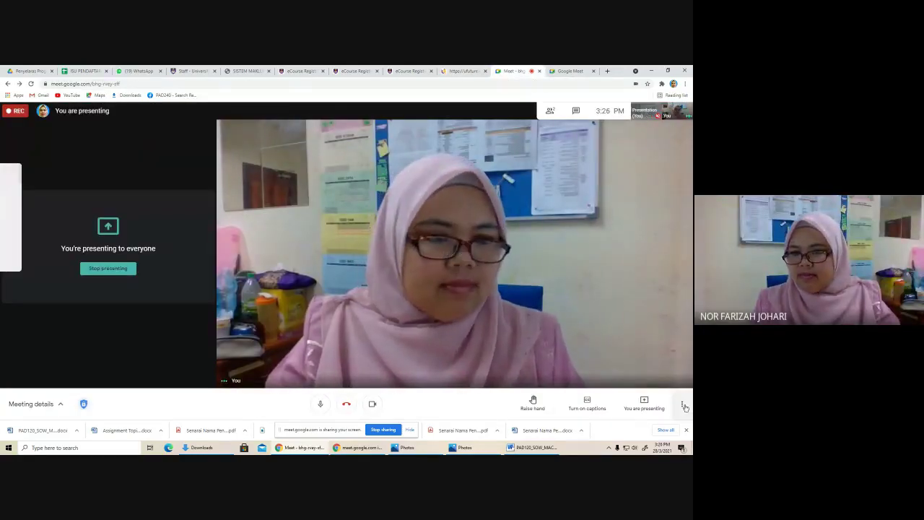
click(683, 405)
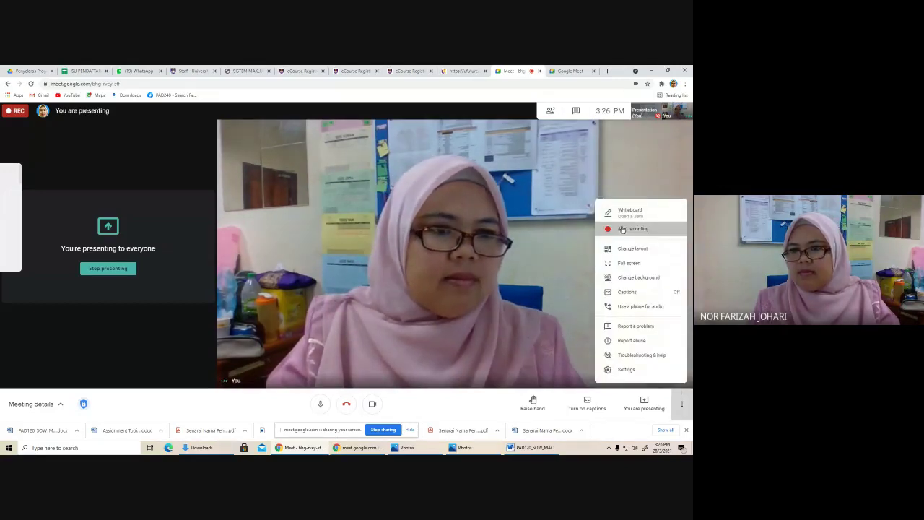